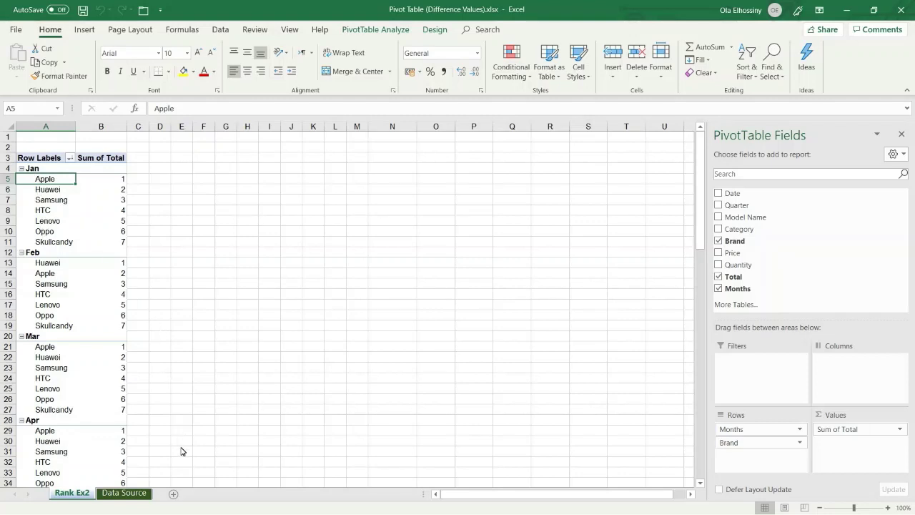
Create a PivotTable on a new worksheet from the SalesData table on the Data Source sheet.
left_click(135, 497)
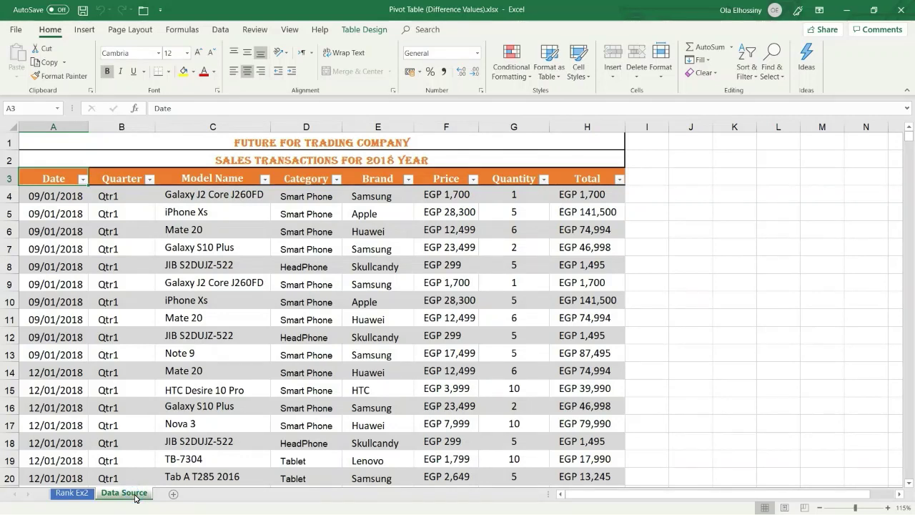
left_click(304, 236)
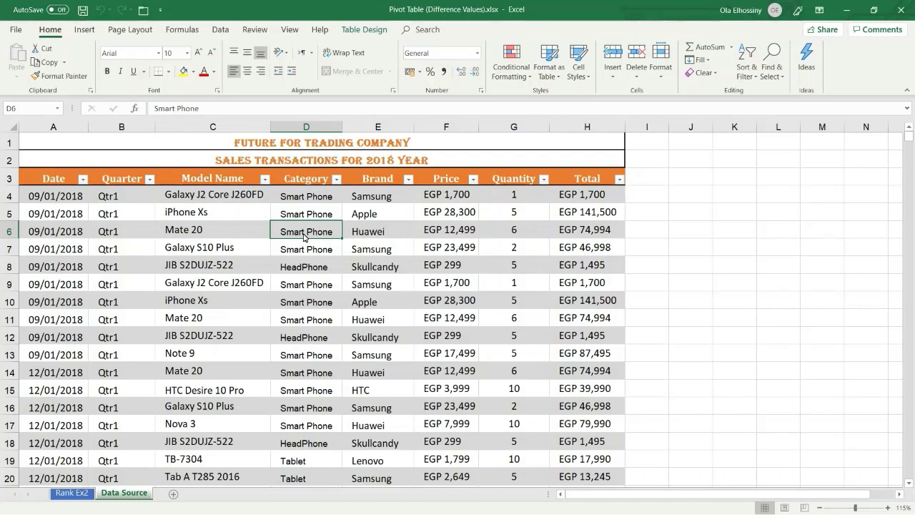
left_click(228, 233)
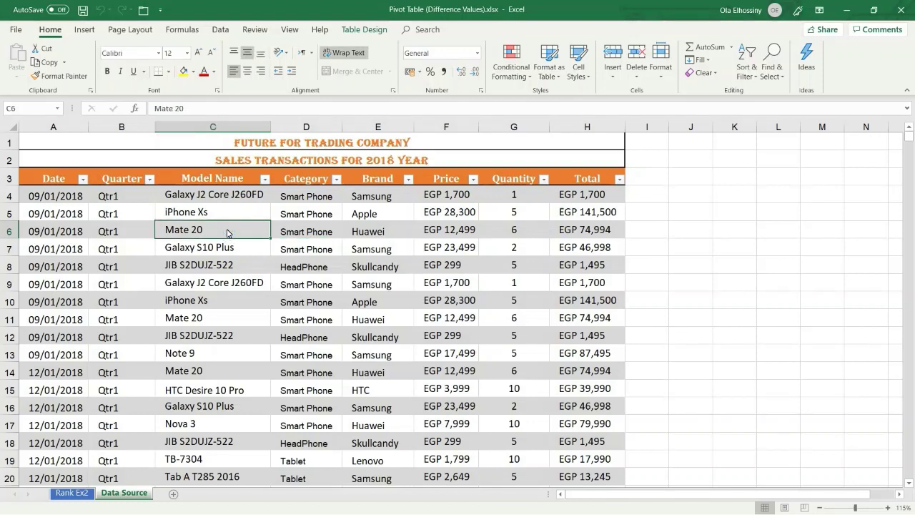
left_click(84, 33)
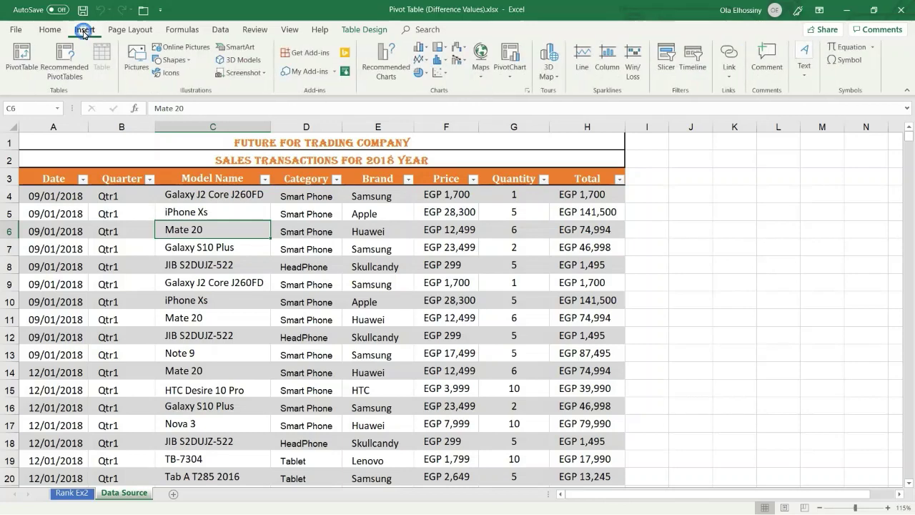
left_click(15, 67)
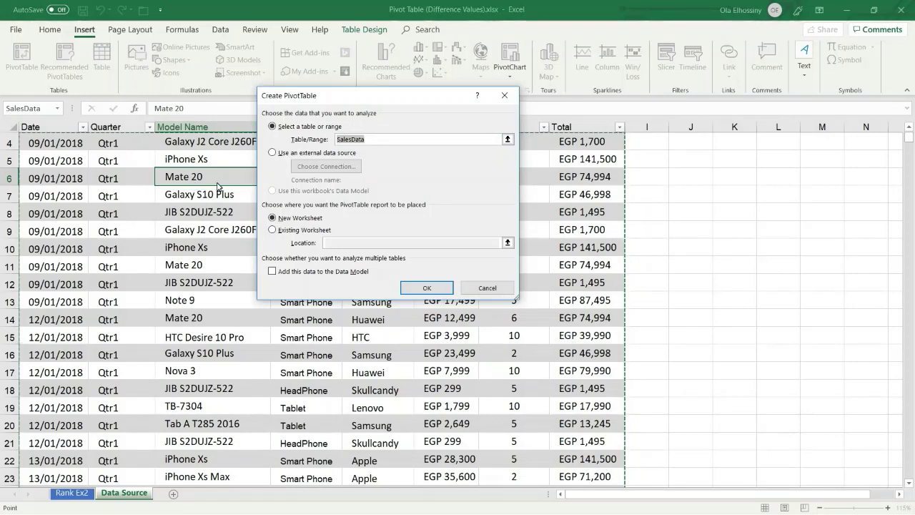
left_click(910, 133)
left_click(911, 132)
left_click(910, 132)
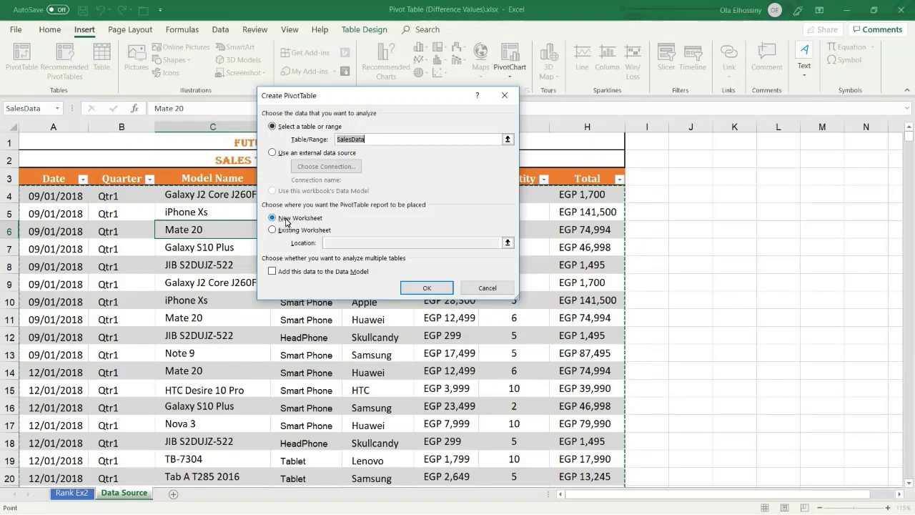
left_click(422, 288)
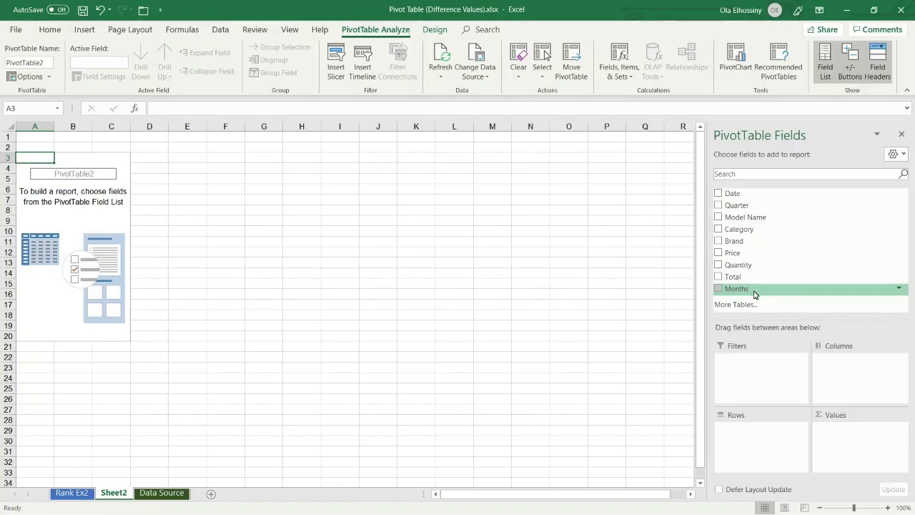
Lay out the PivotTable with Months and then Brand as rows and Total summed as values.
left_click_drag(755, 294, 772, 439)
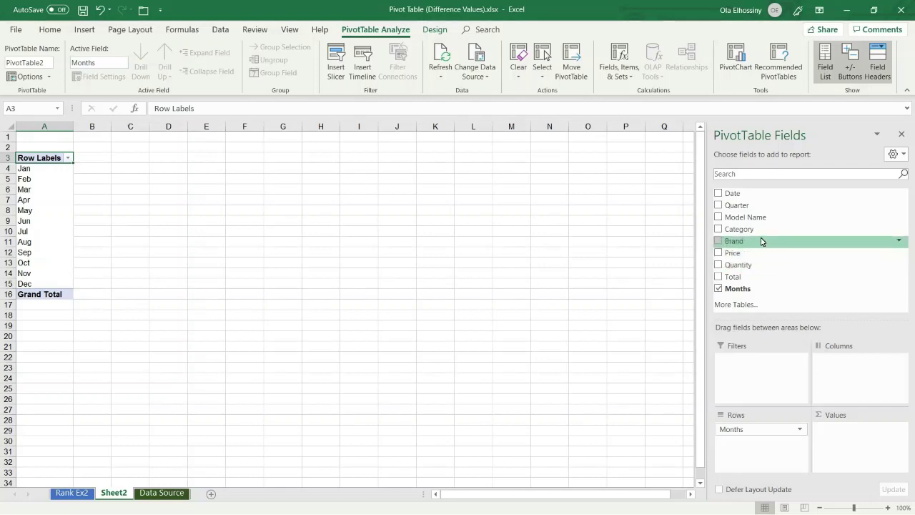
left_click_drag(761, 242, 789, 446)
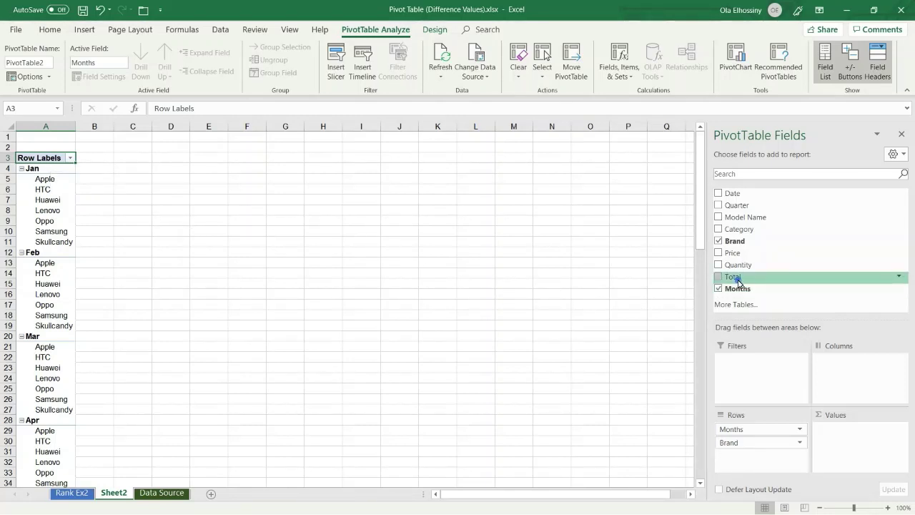
left_click_drag(738, 282, 851, 426)
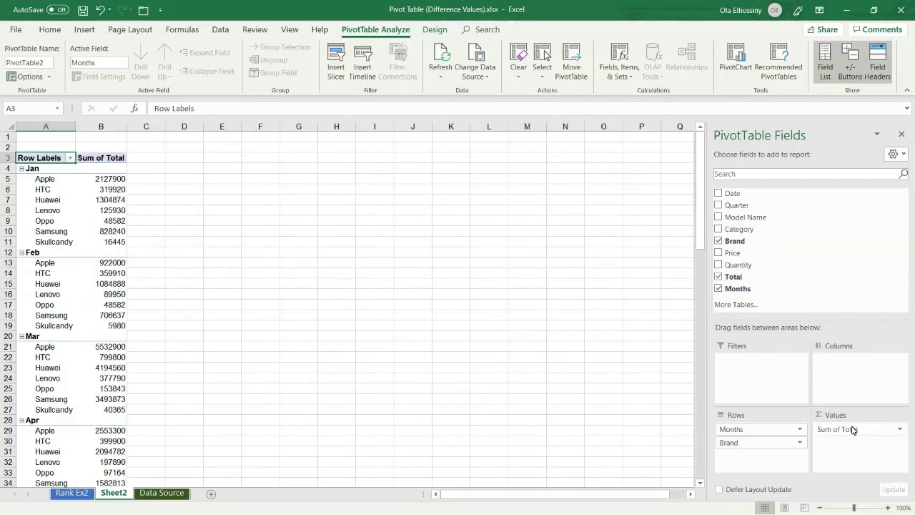
Set the Sum of Total value field to show values as Rank Largest to Smallest with Brand as base field.
left_click(900, 430)
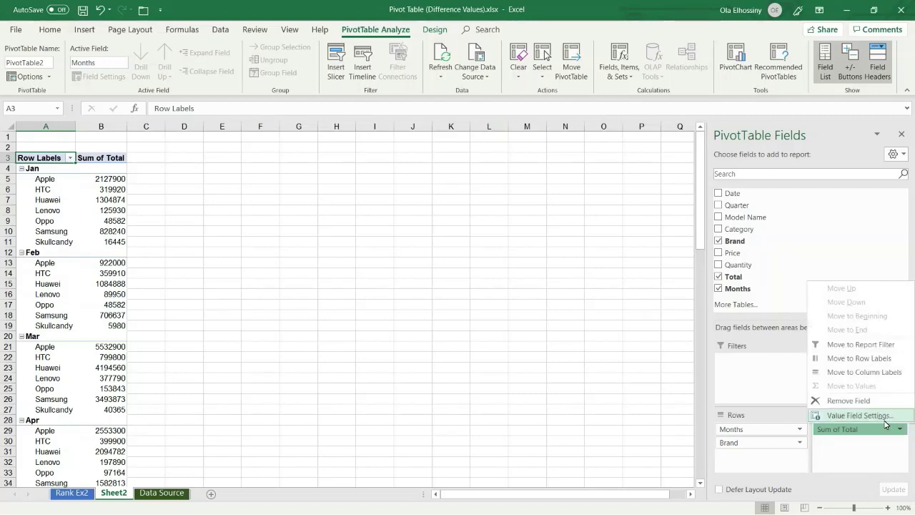
left_click(859, 415)
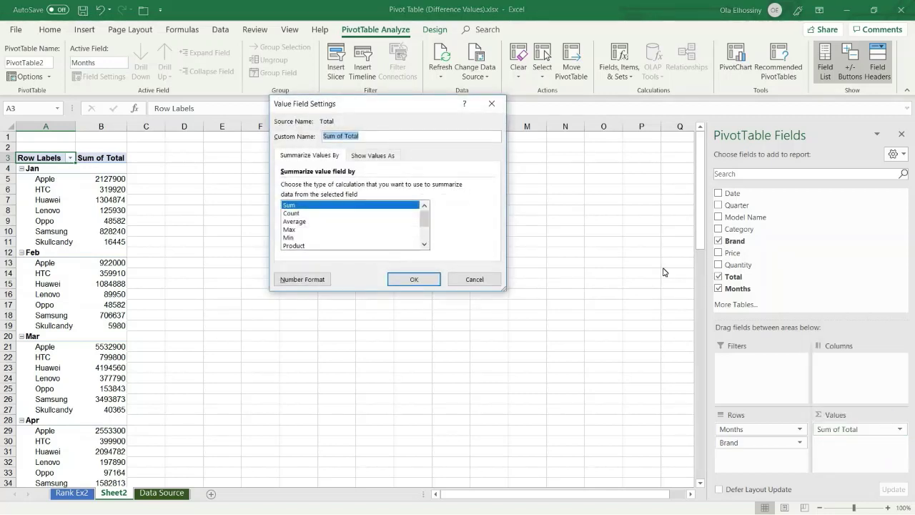
left_click(381, 157)
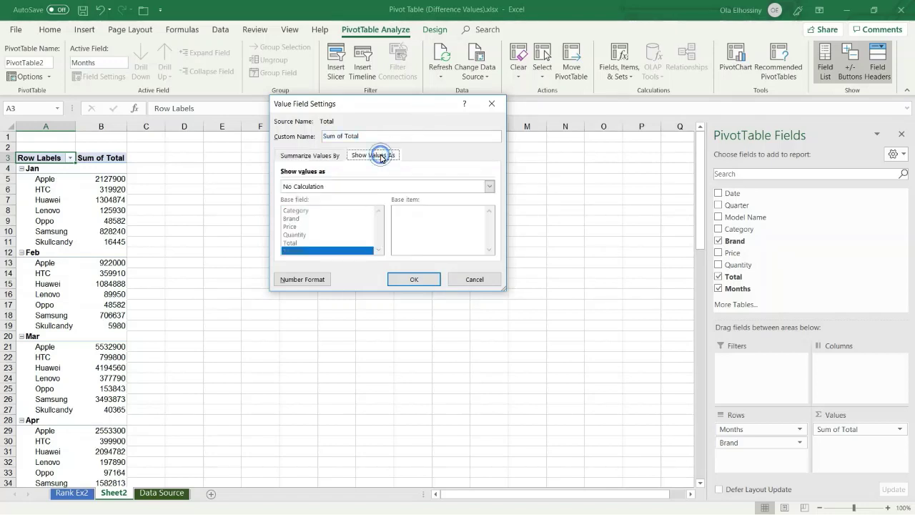
left_click(489, 185)
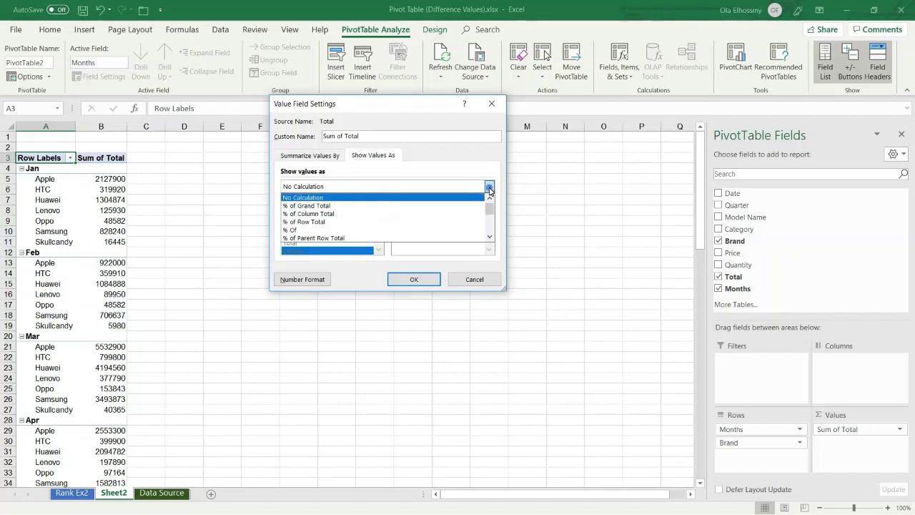
left_click(490, 236)
left_click(490, 236)
left_click(490, 237)
left_click(490, 237)
left_click(490, 236)
left_click(490, 237)
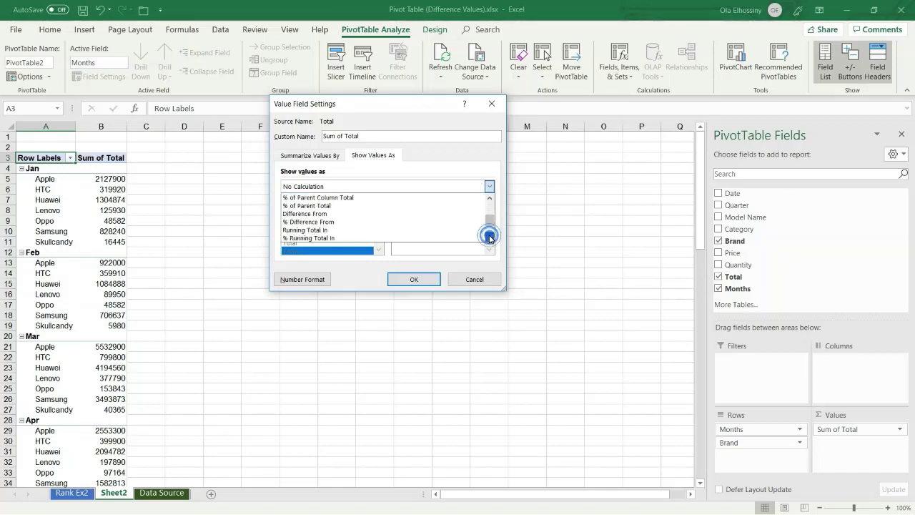
left_click(490, 236)
left_click(489, 237)
left_click(490, 236)
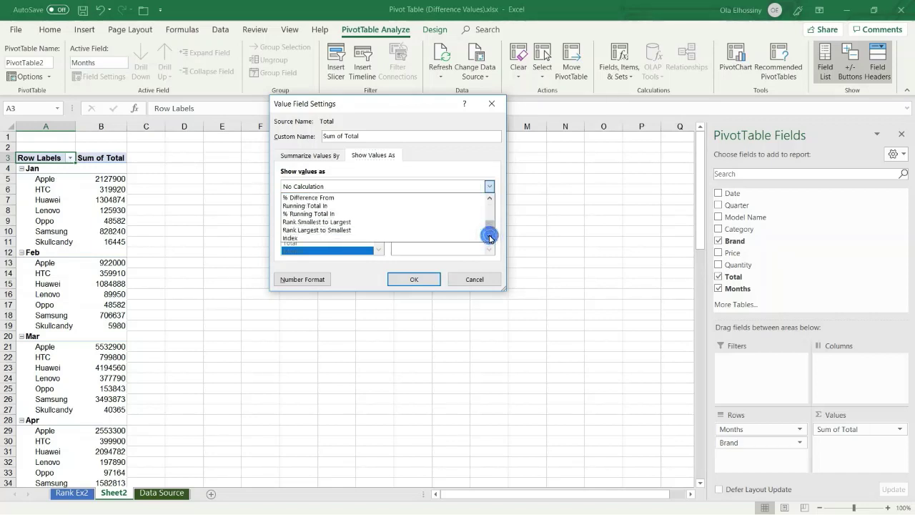
left_click(345, 231)
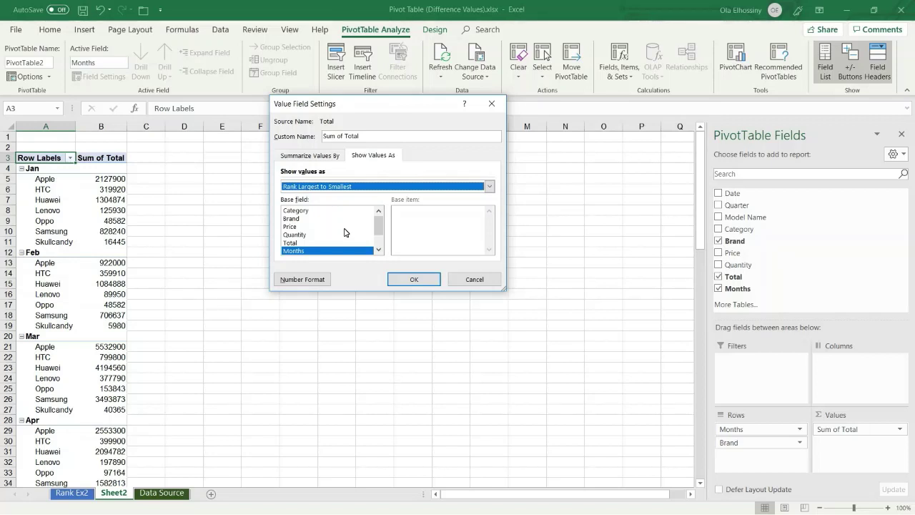
left_click(297, 218)
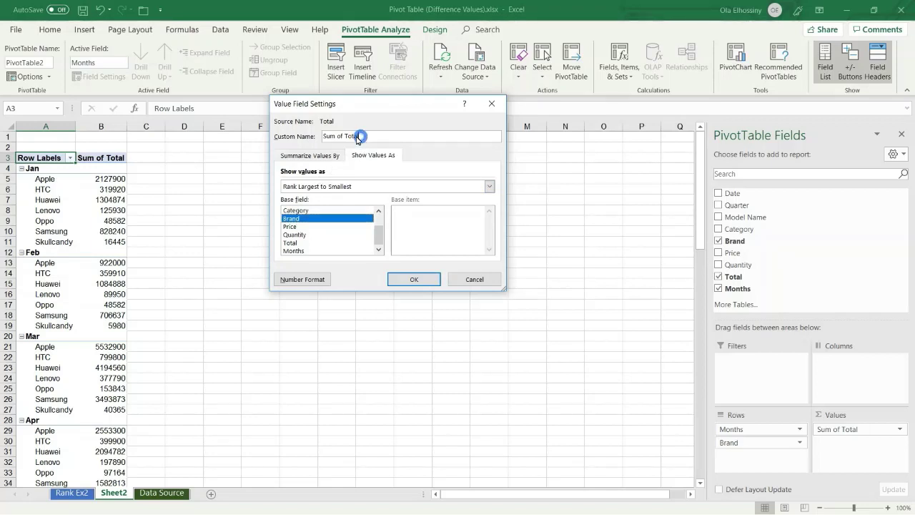
Give the value field the custom name Sales Rank and apply the value field settings.
left_click_drag(363, 138, 321, 140)
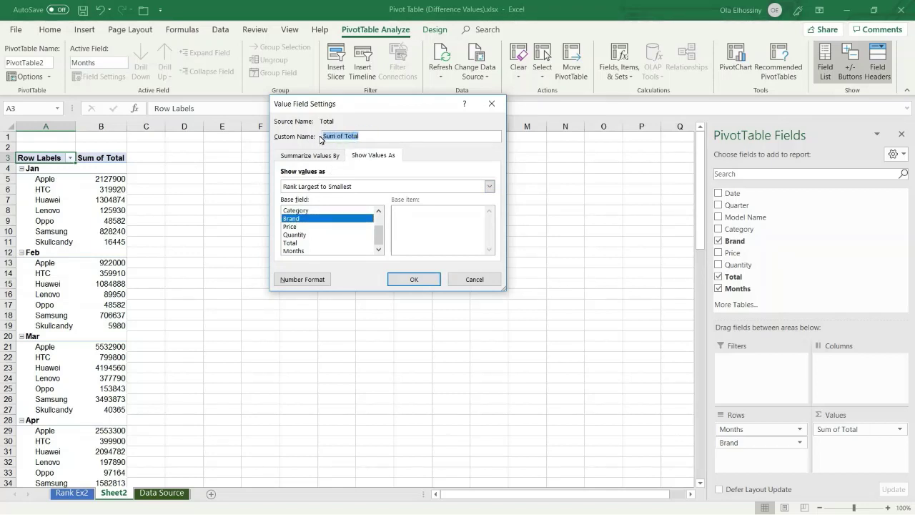
type("Sales Rank")
left_click(415, 279)
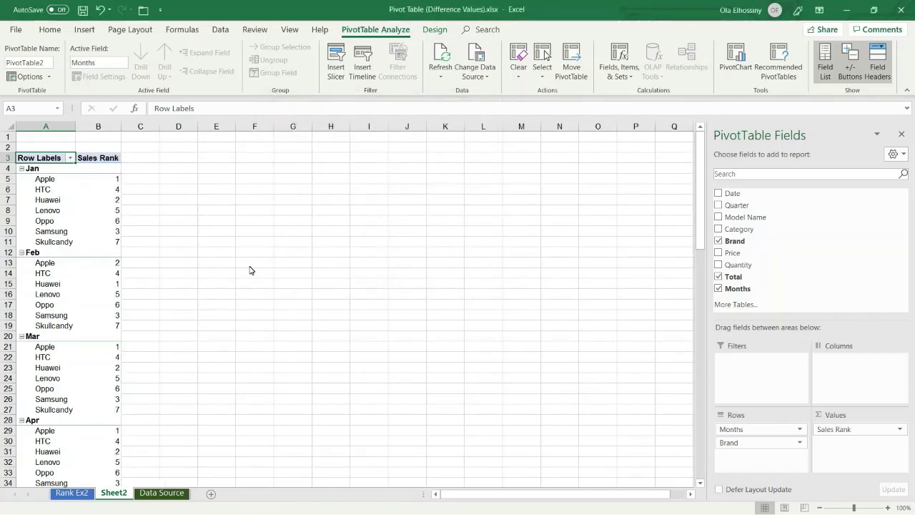
Sort the brands within each month by the Sales Rank values using Sort Largest to Smallest.
mouse_move(107, 220)
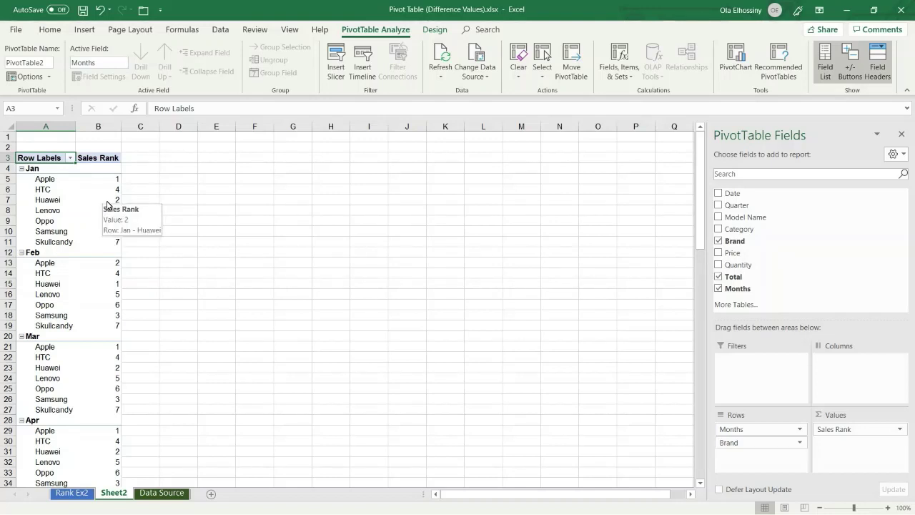
left_click(107, 204)
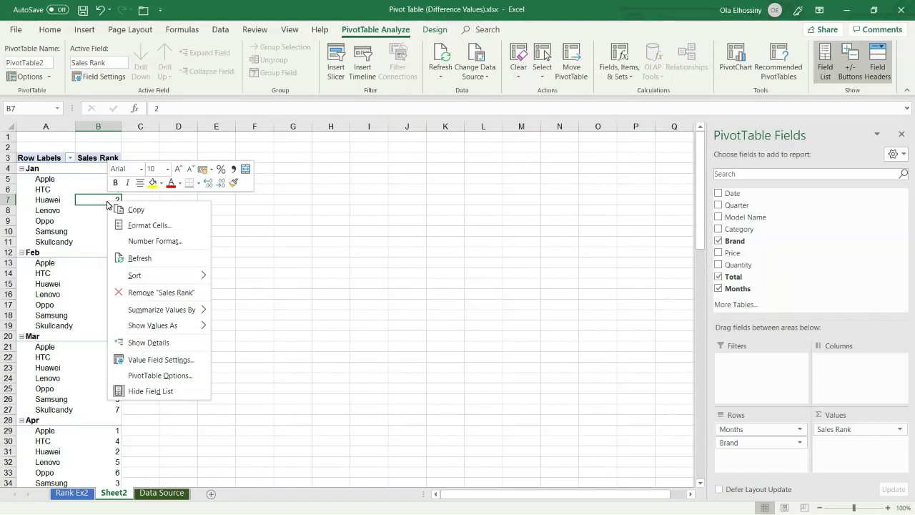
mouse_move(180, 276)
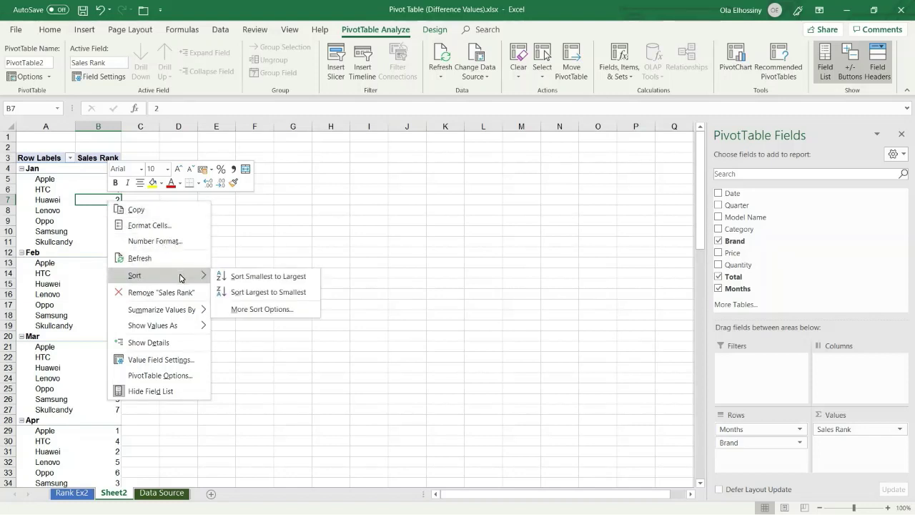
left_click(234, 294)
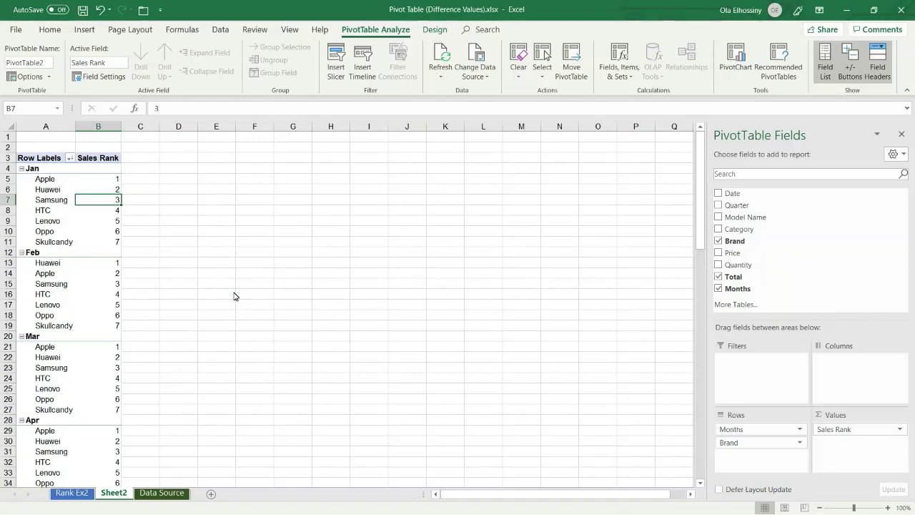